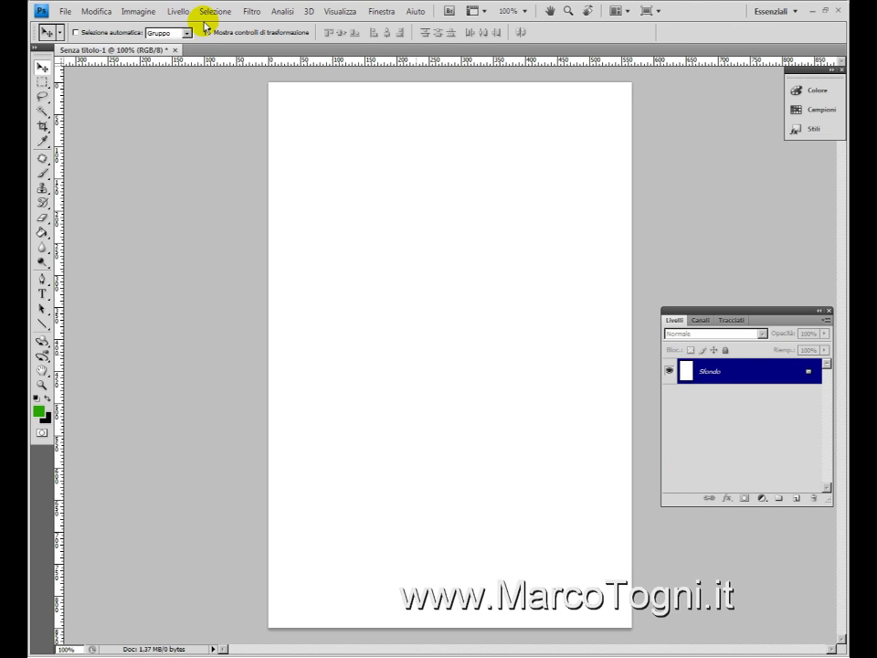
Step: Browse the Image and Window menus without changing anything
click(139, 11)
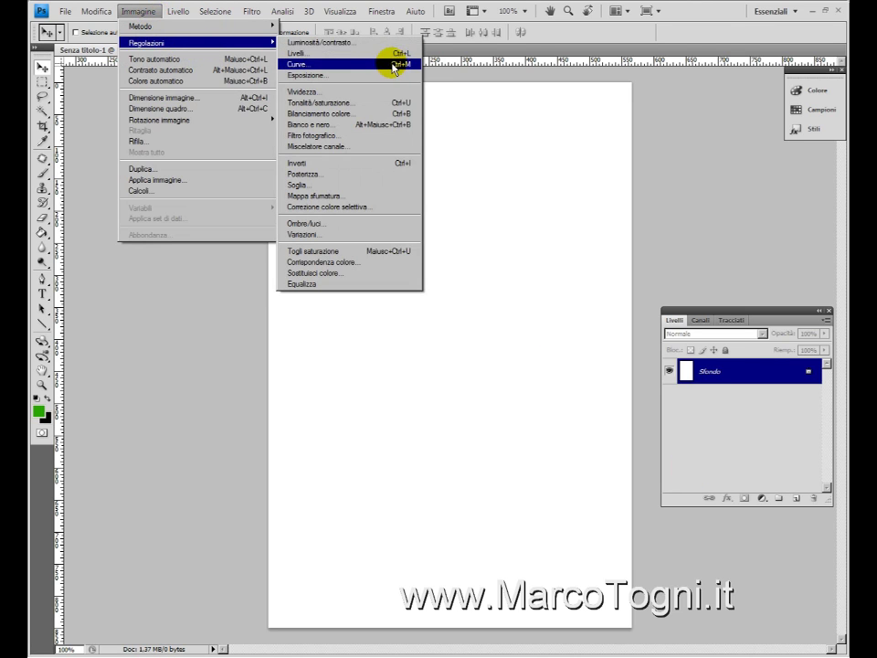
click(758, 173)
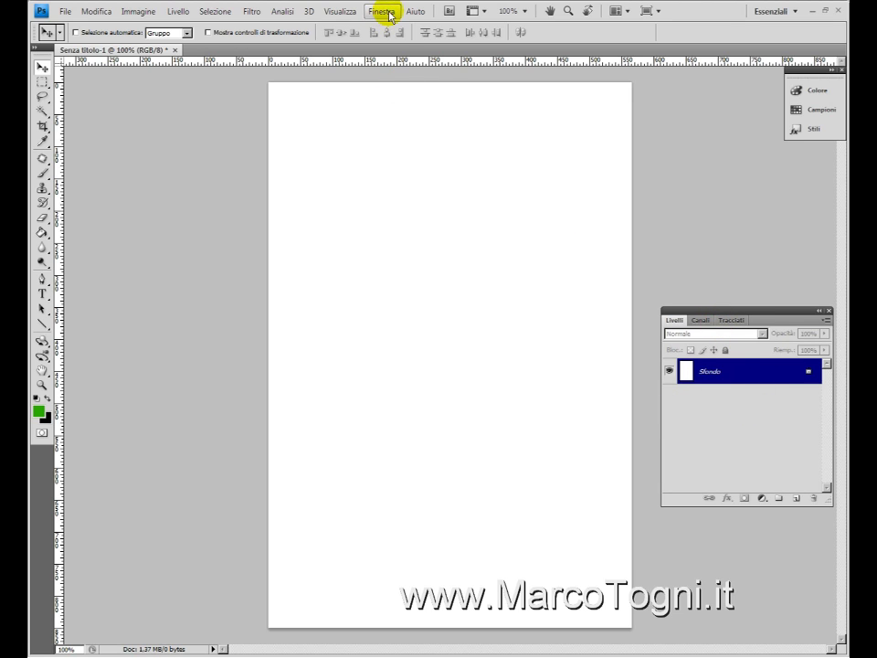
click(383, 11)
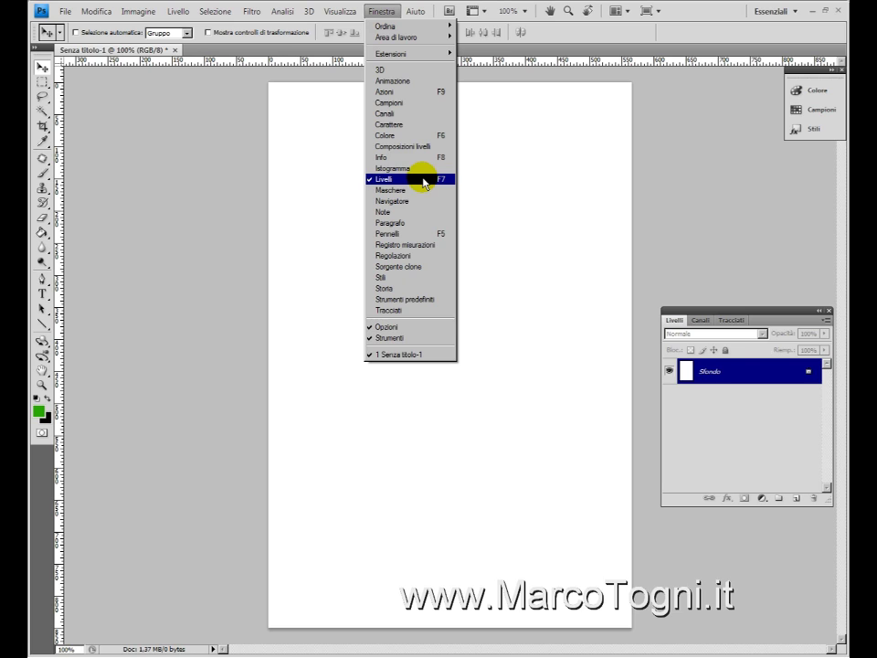
click(699, 454)
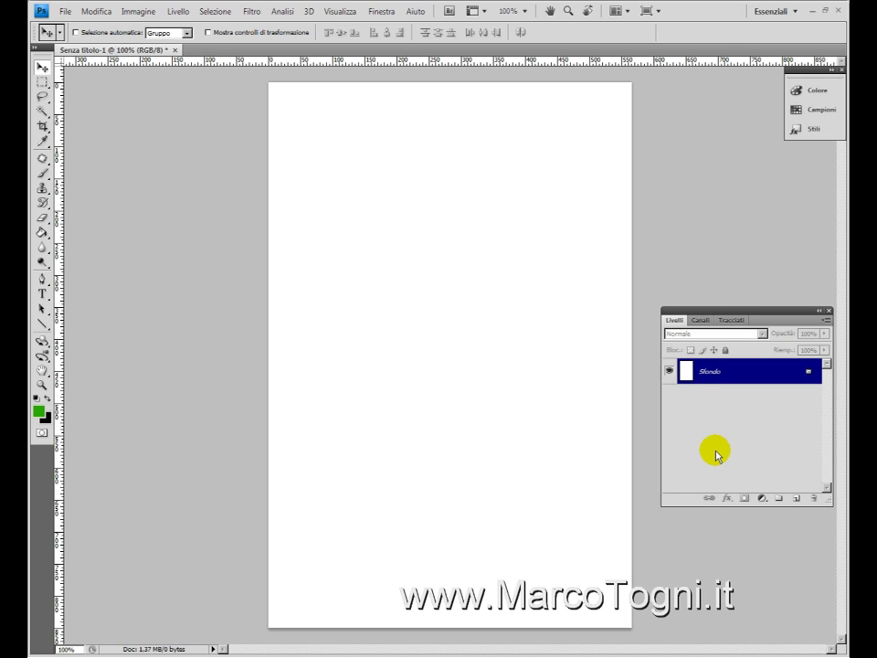
Step: Add a new layer and draw a green square in the page's upper left
click(796, 501)
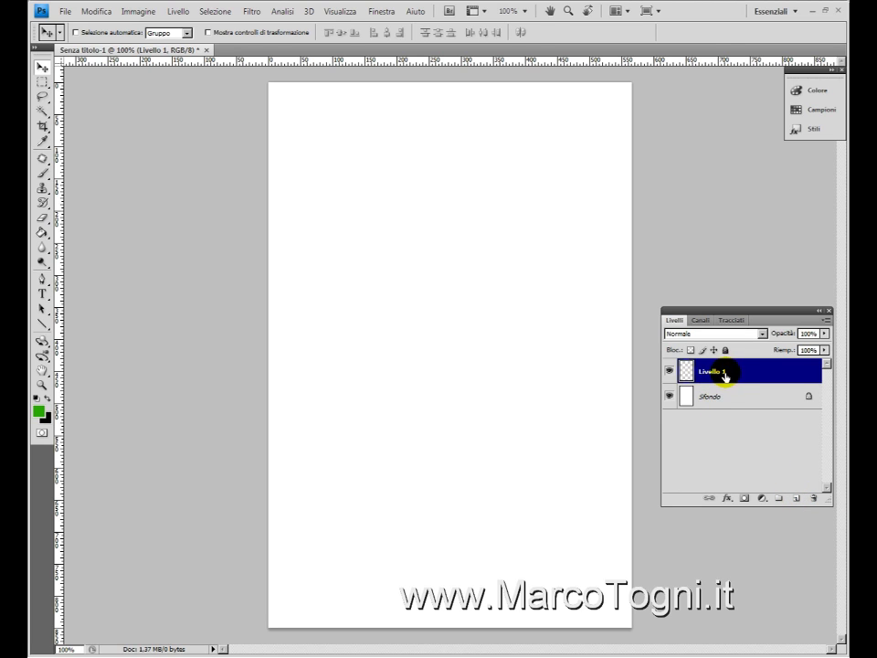
click(42, 233)
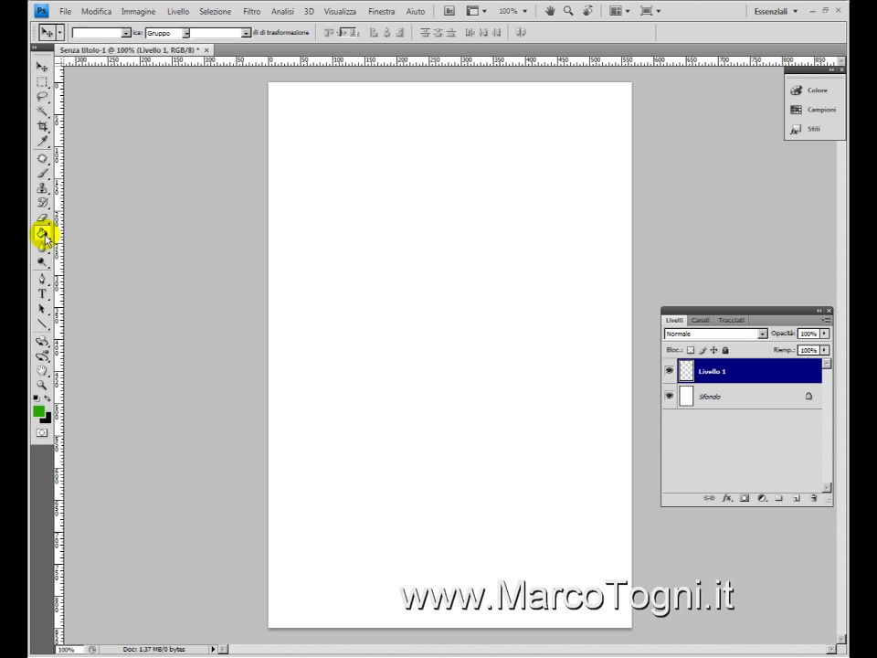
click(42, 323)
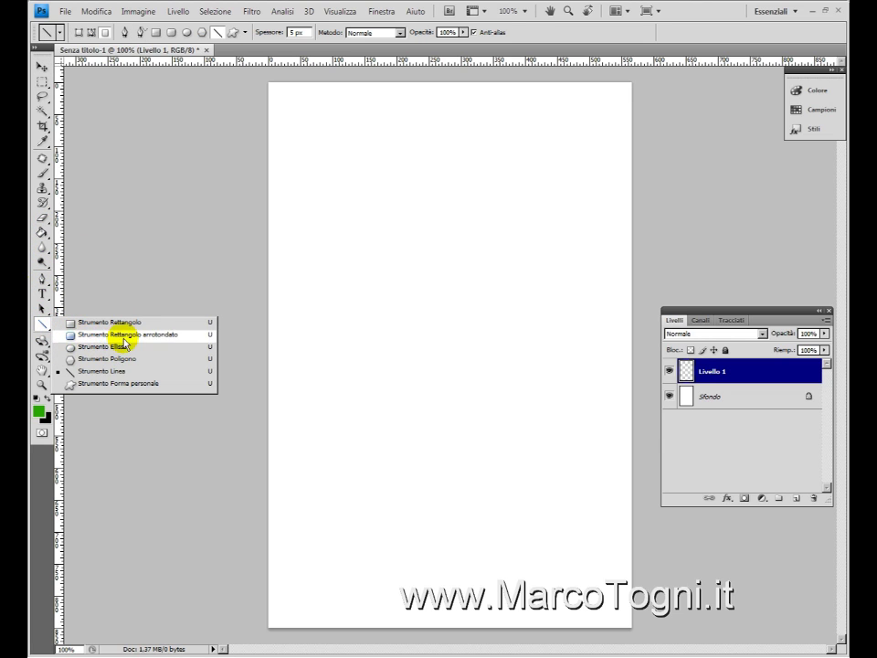
click(115, 323)
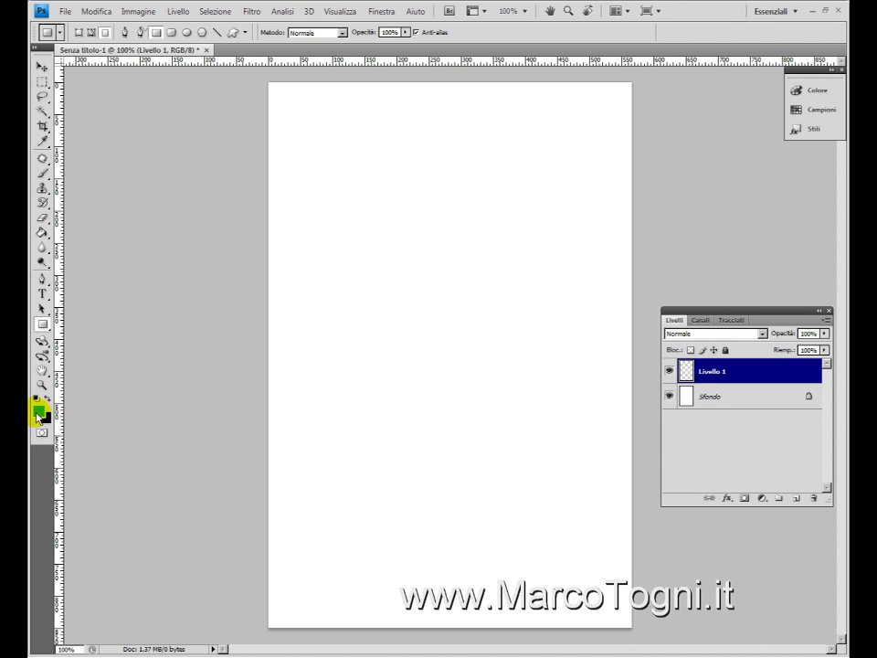
drag(317, 192, 474, 329)
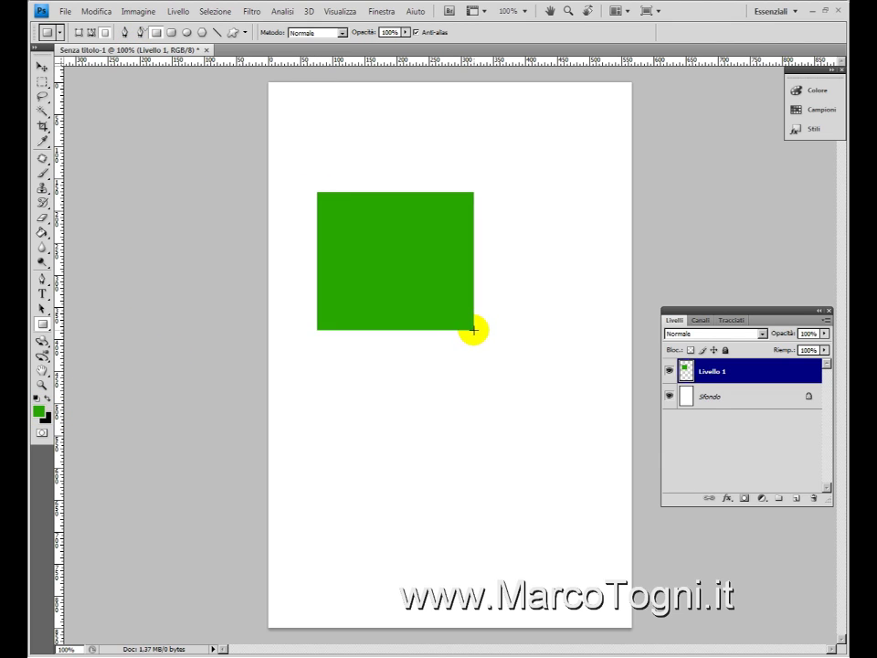
Step: On a second new layer, draw a pure red square overlapping the green one
click(795, 498)
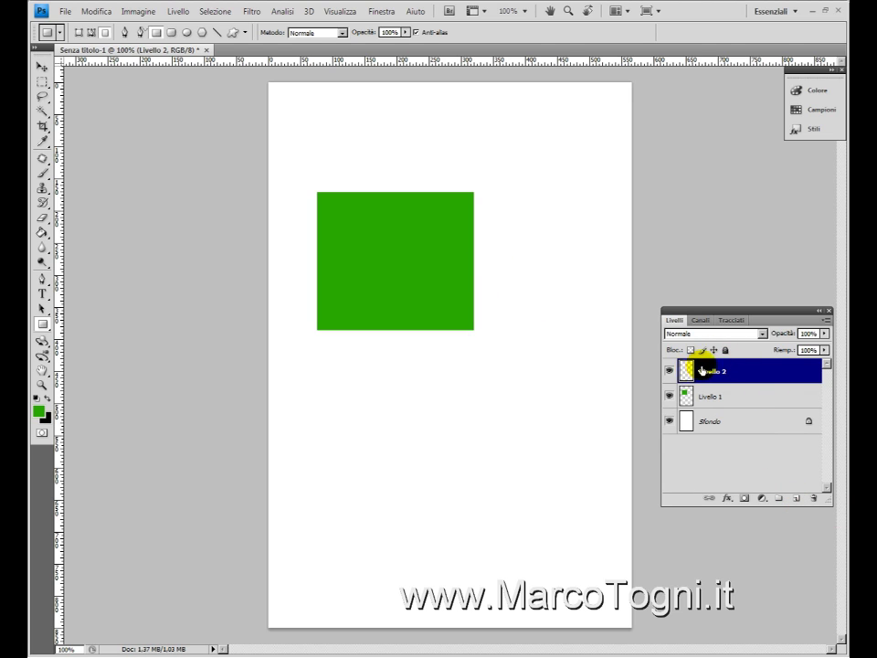
click(39, 409)
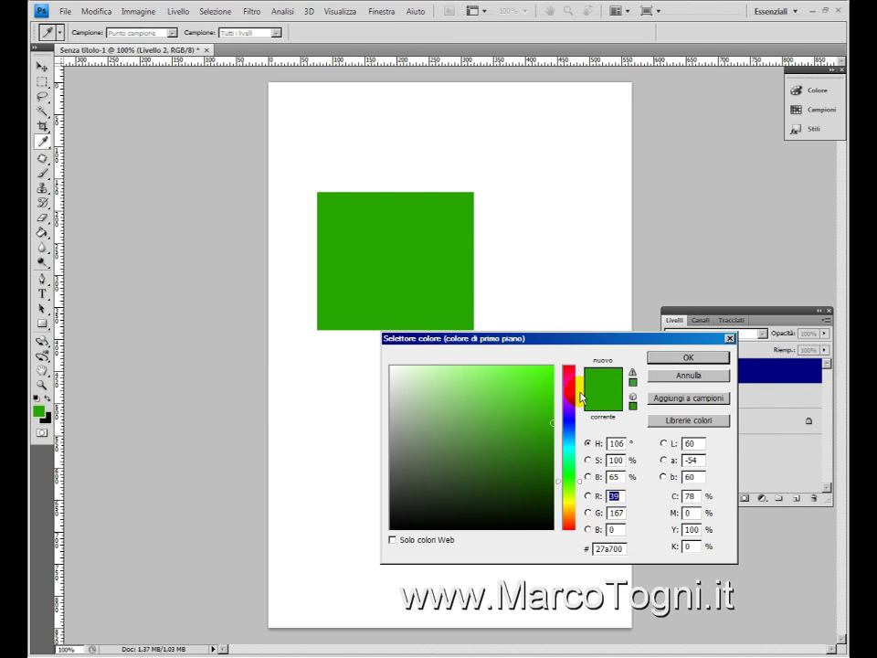
drag(574, 391, 569, 352)
drag(539, 389, 652, 329)
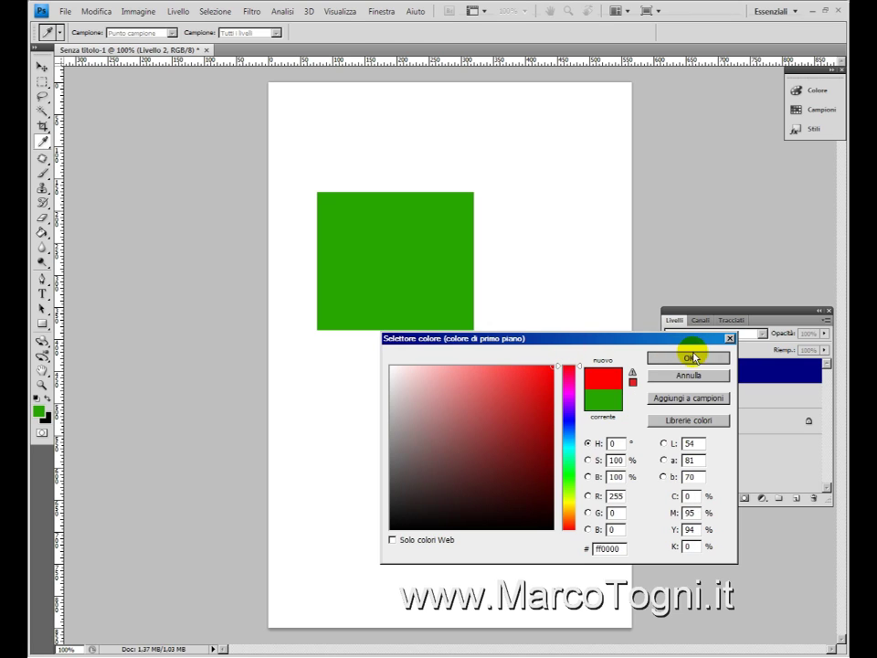
click(687, 356)
drag(399, 289, 526, 403)
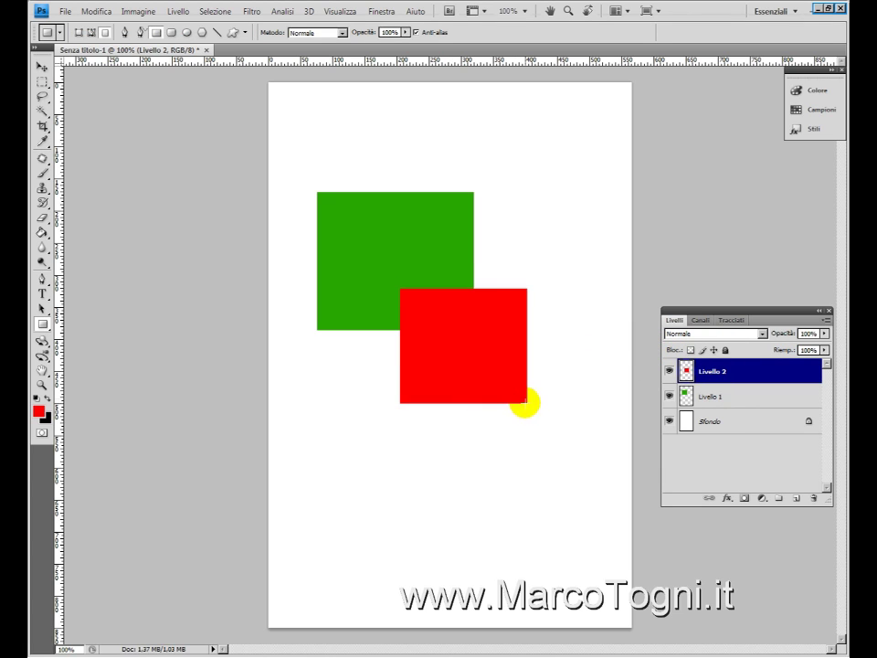
Step: Add a third layer and shift the foreground colour toward blue
click(796, 498)
click(38, 410)
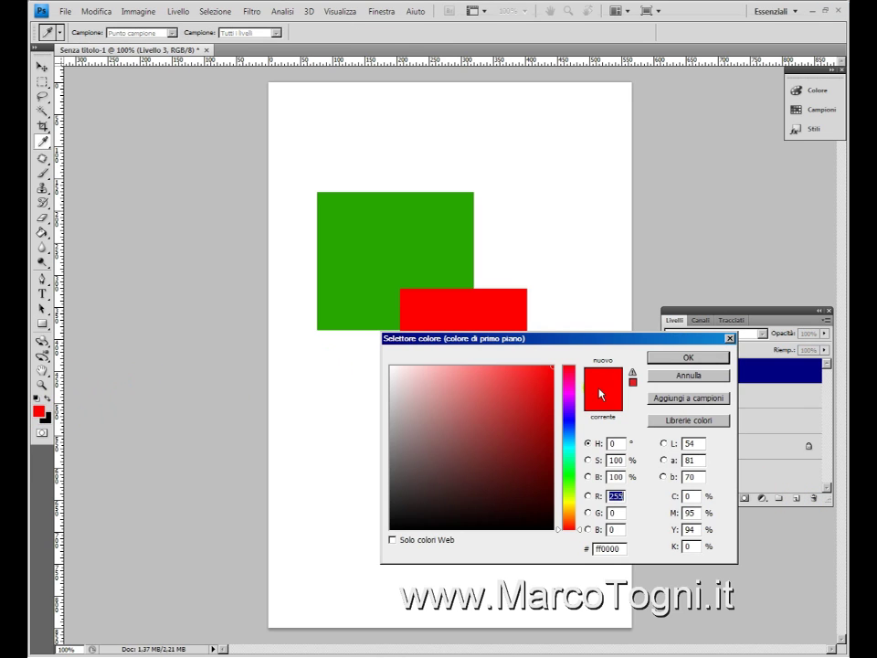
drag(566, 426, 566, 409)
Step: Draw a blue circle over both squares and nudge it slightly down
click(688, 357)
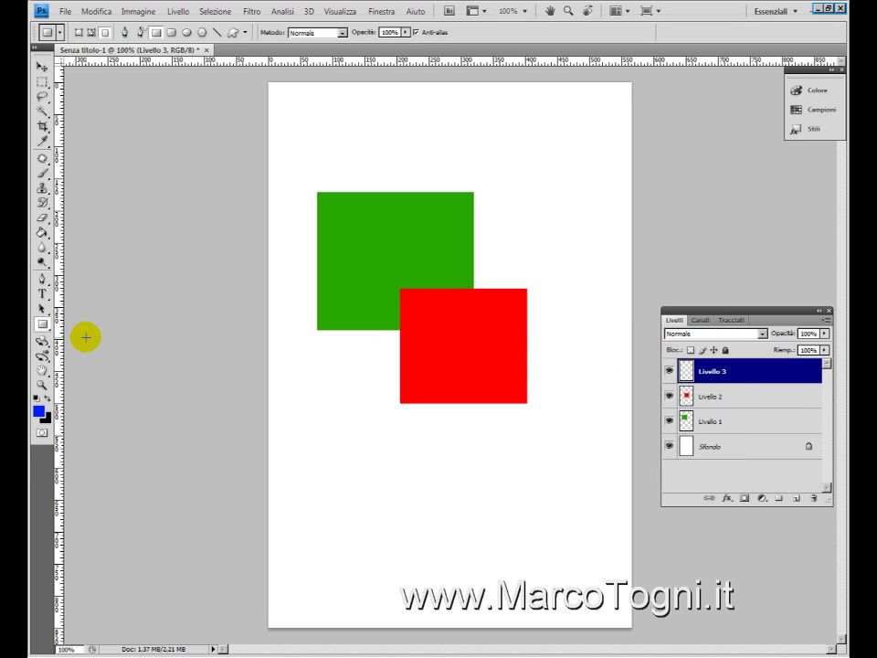
drag(43, 326, 102, 352)
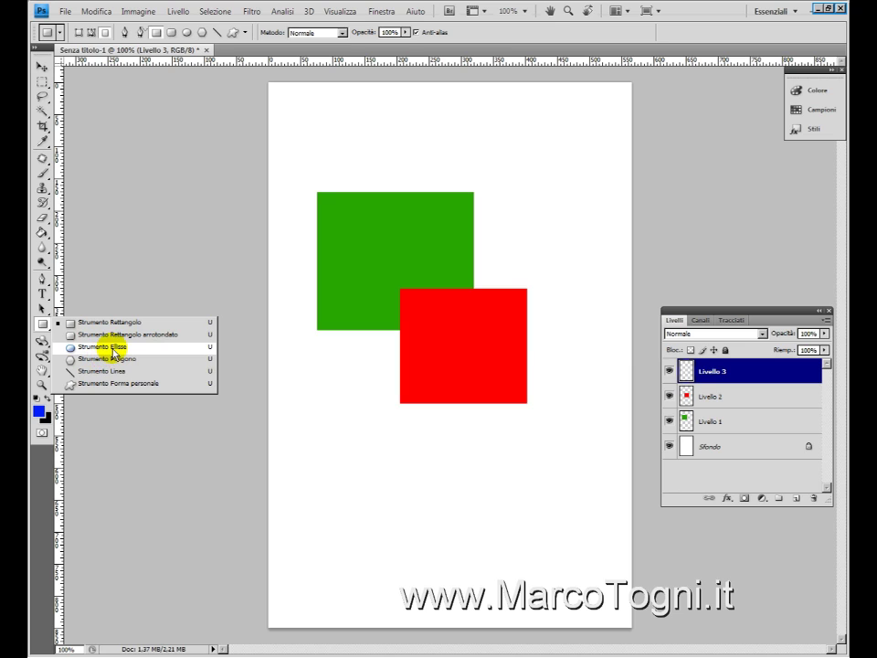
click(112, 348)
drag(332, 299, 451, 420)
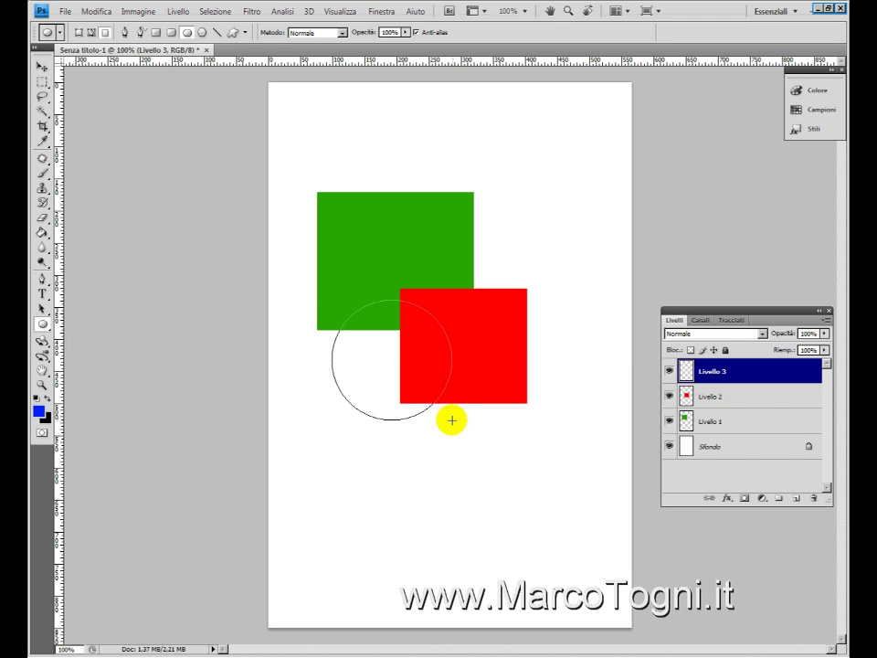
click(42, 67)
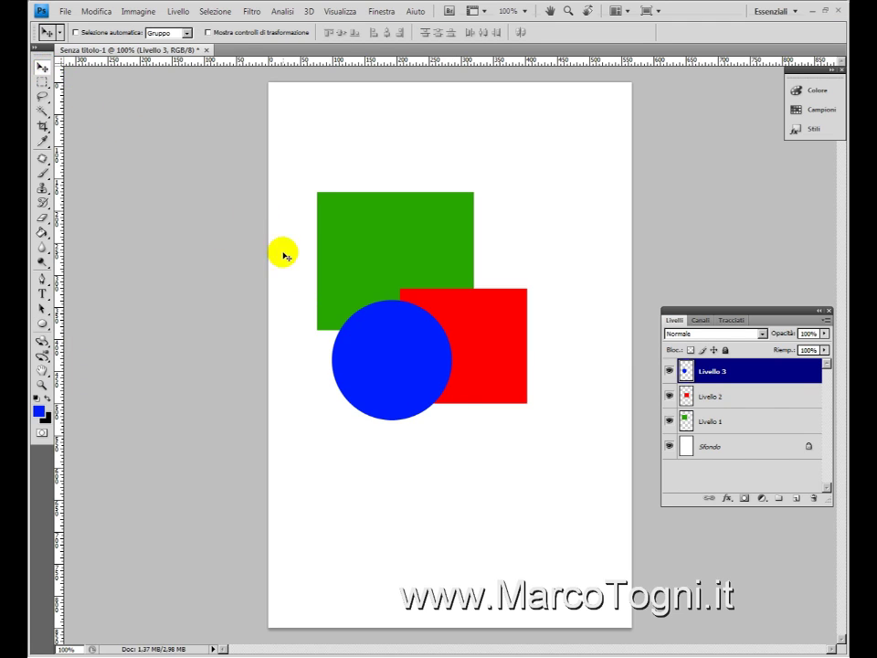
drag(370, 347, 374, 362)
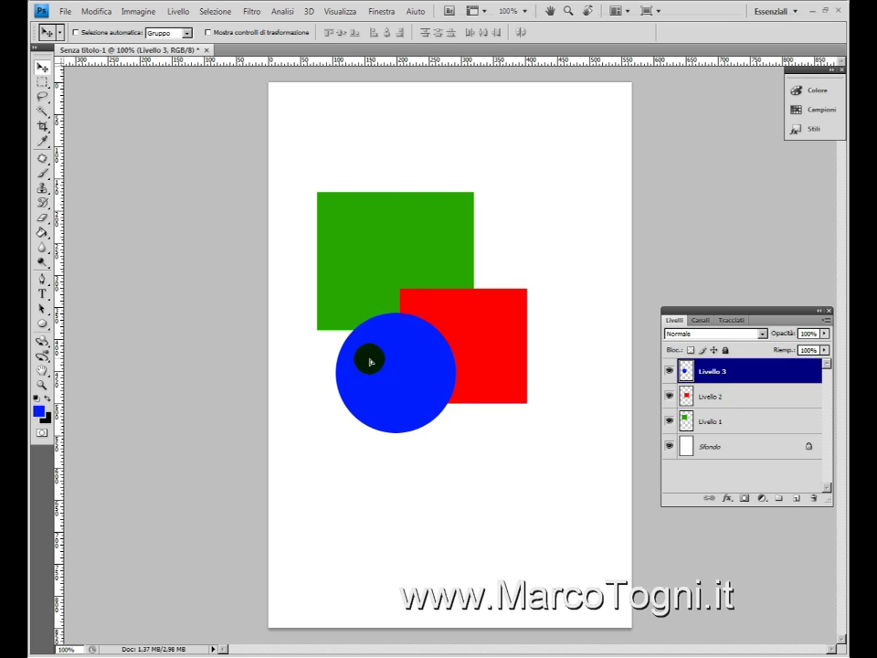
click(698, 370)
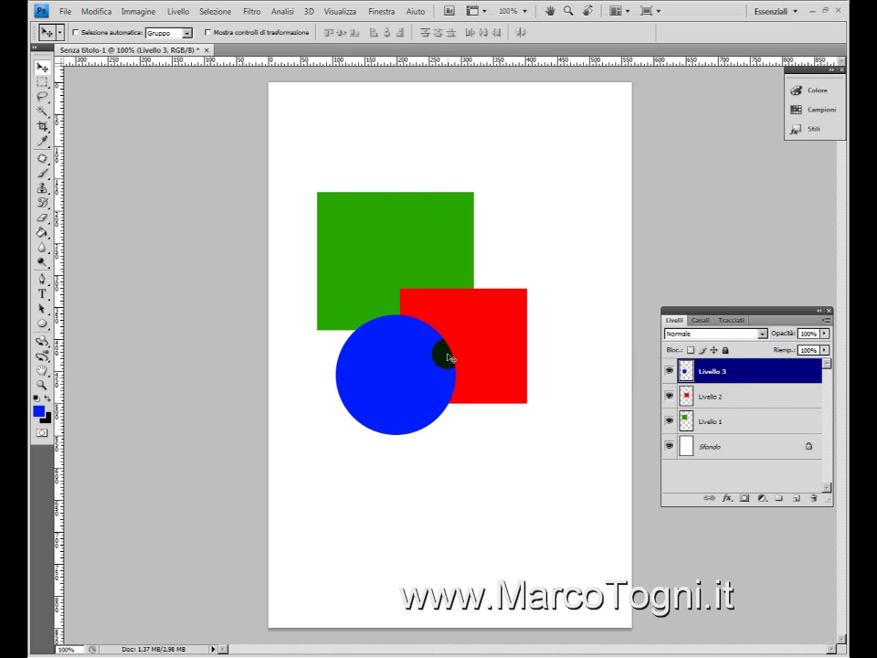
click(706, 382)
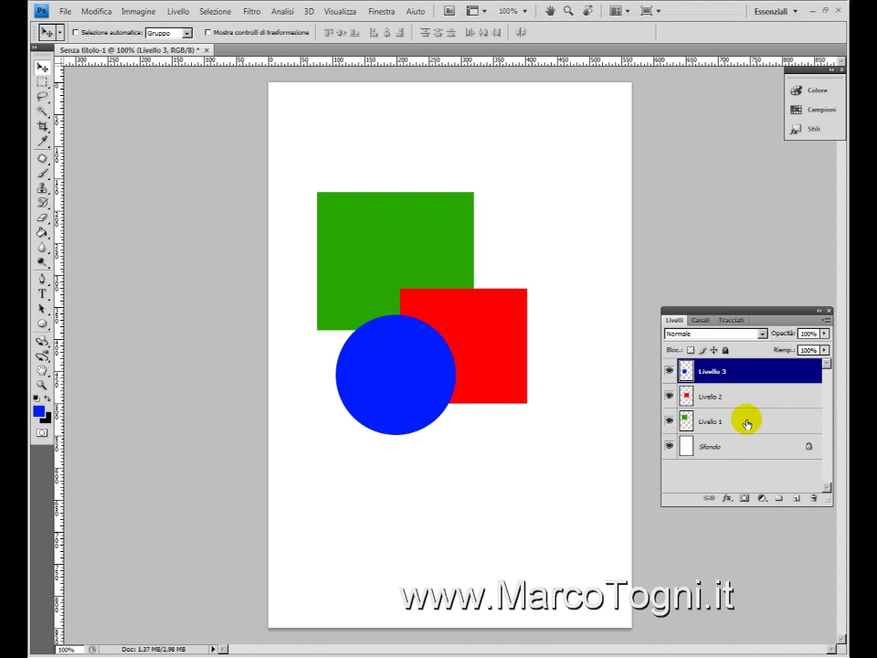
Step: Drag Livello 1 to the top of the stack and Livello 3 below Livello 2
click(735, 421)
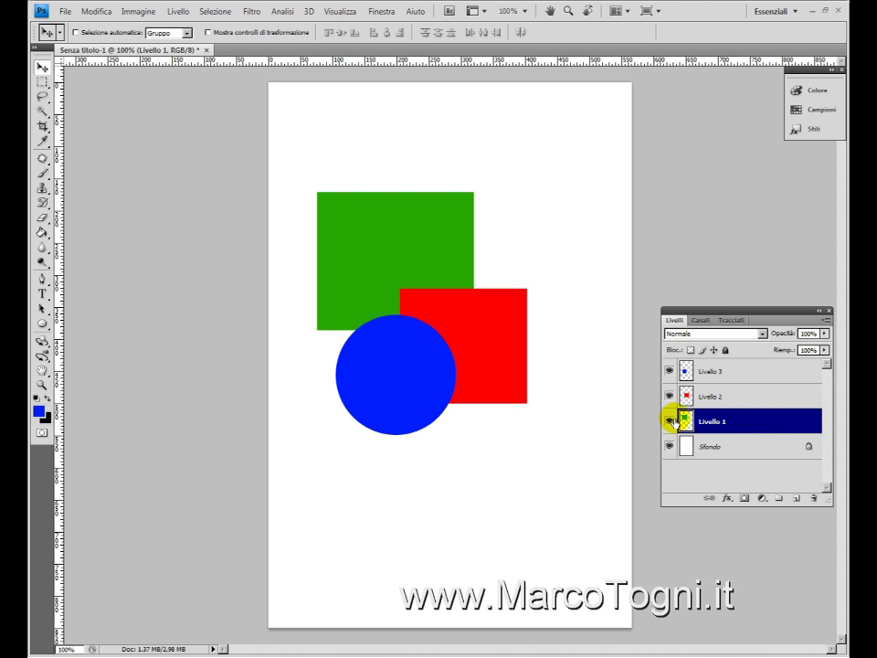
drag(758, 419, 750, 370)
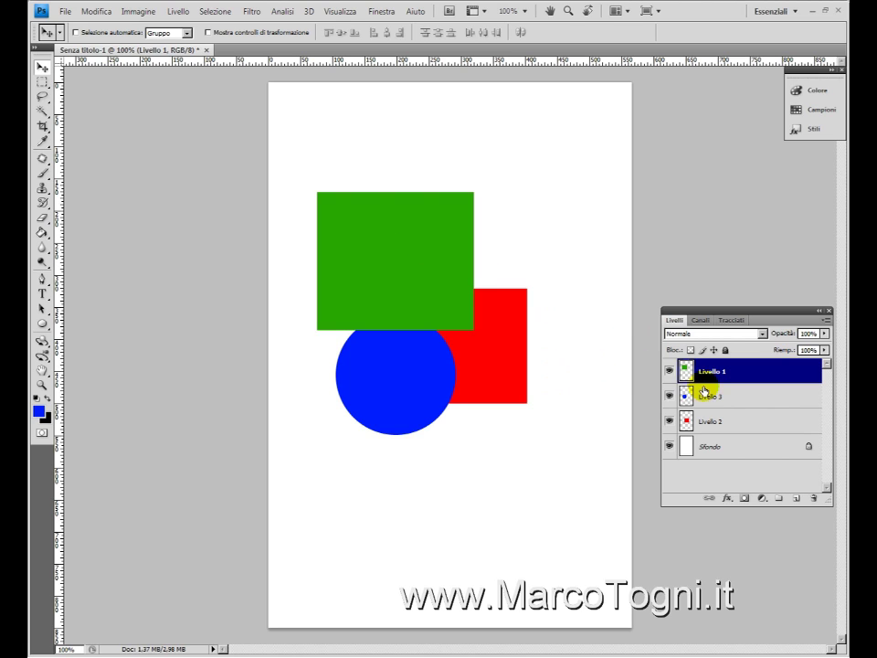
click(754, 397)
drag(757, 398, 756, 433)
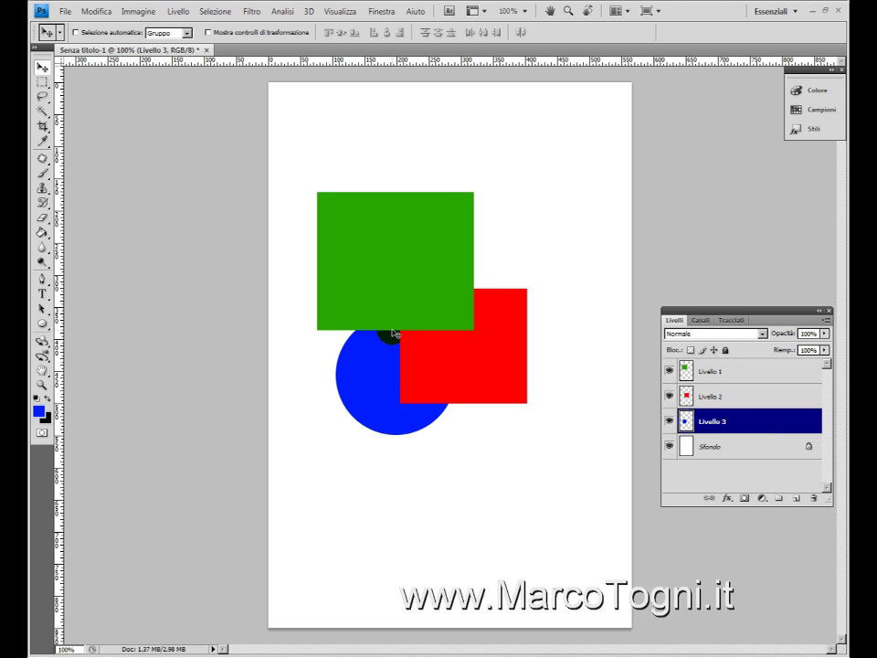
click(42, 294)
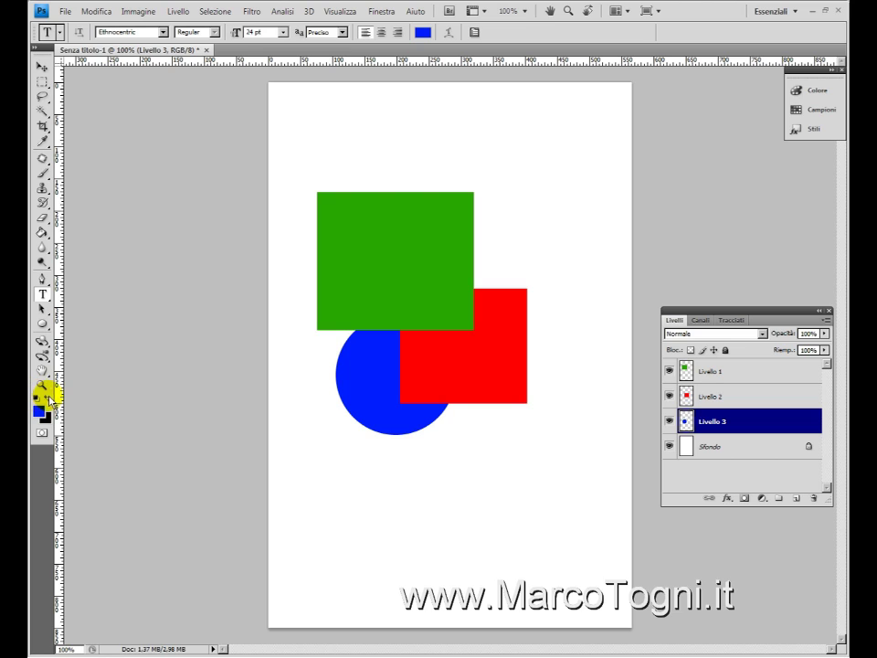
Step: Type the MARCOTOGNI.IT text in black and move it to the lower page
click(45, 399)
click(335, 304)
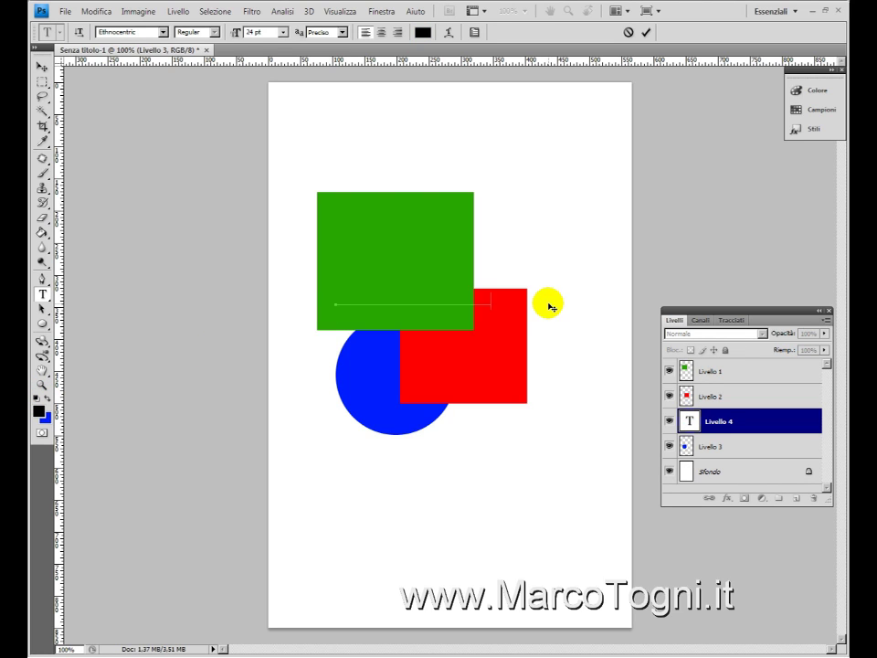
click(42, 67)
mouse_move(401, 265)
mouse_down()
mouse_move(449, 489)
mouse_move(410, 472)
mouse_up()
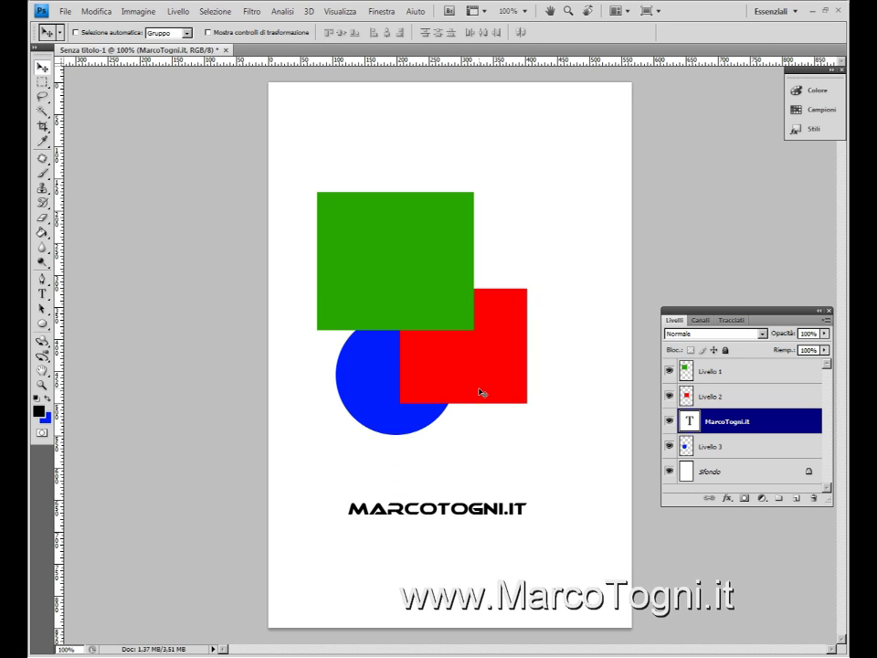
Step: Scale the text to about 150% and move it over the circle and red square
key(ctrl+t)
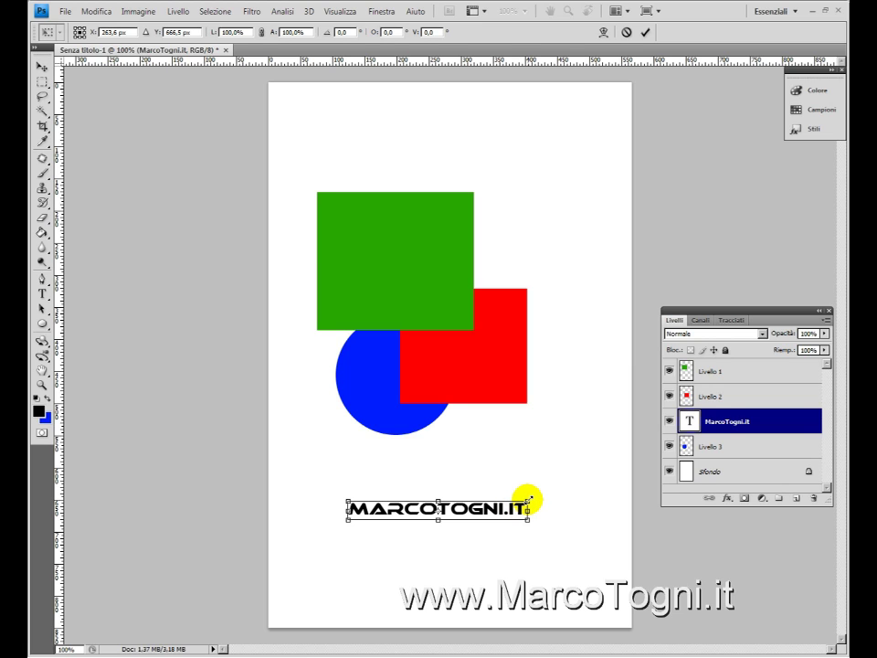
drag(528, 501, 611, 452)
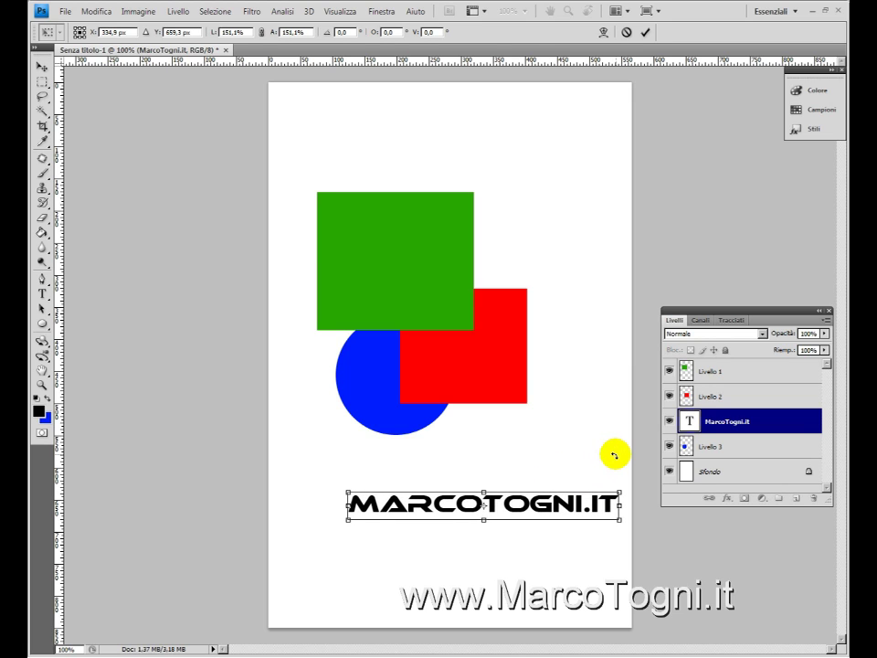
key(Return)
drag(522, 500, 478, 377)
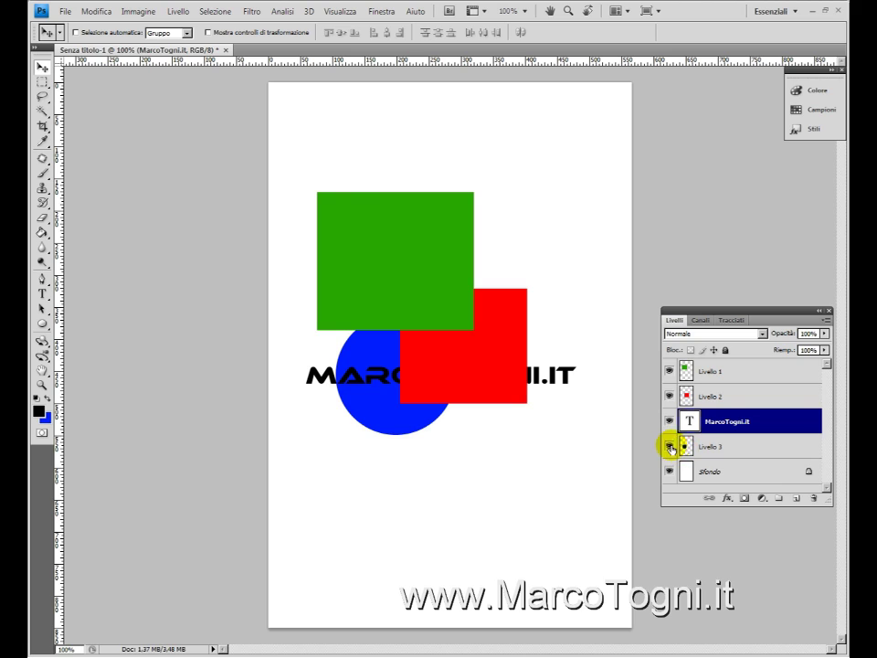
Step: Put the MarcoTogni.it layer at the top and raise the text slightly on the red square
mouse_move(697, 423)
mouse_down()
mouse_move(765, 454)
mouse_move(676, 447)
mouse_up()
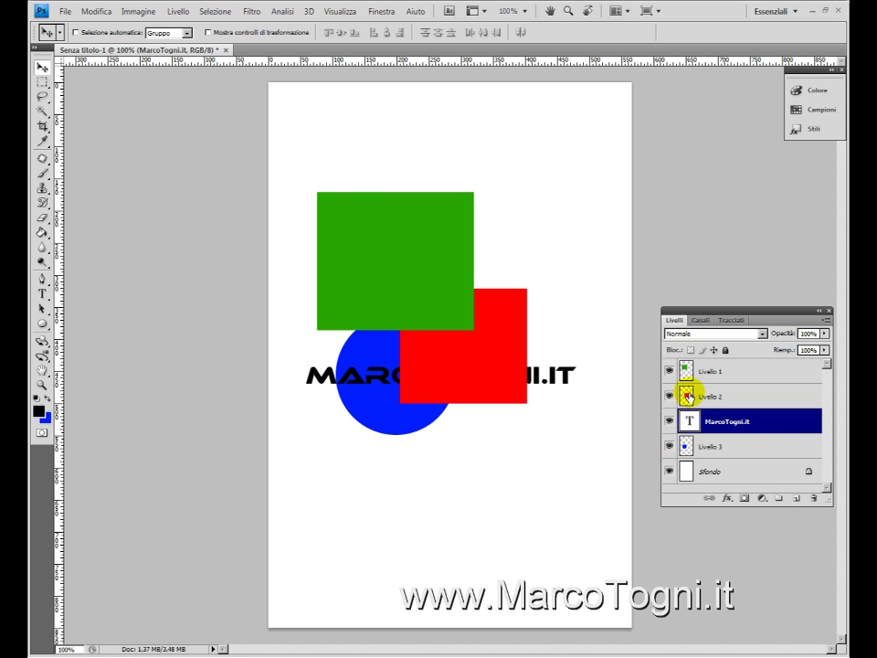
drag(684, 446, 687, 393)
mouse_move(445, 380)
mouse_down()
mouse_move(437, 313)
mouse_move(448, 172)
mouse_move(452, 303)
mouse_move(434, 405)
mouse_up()
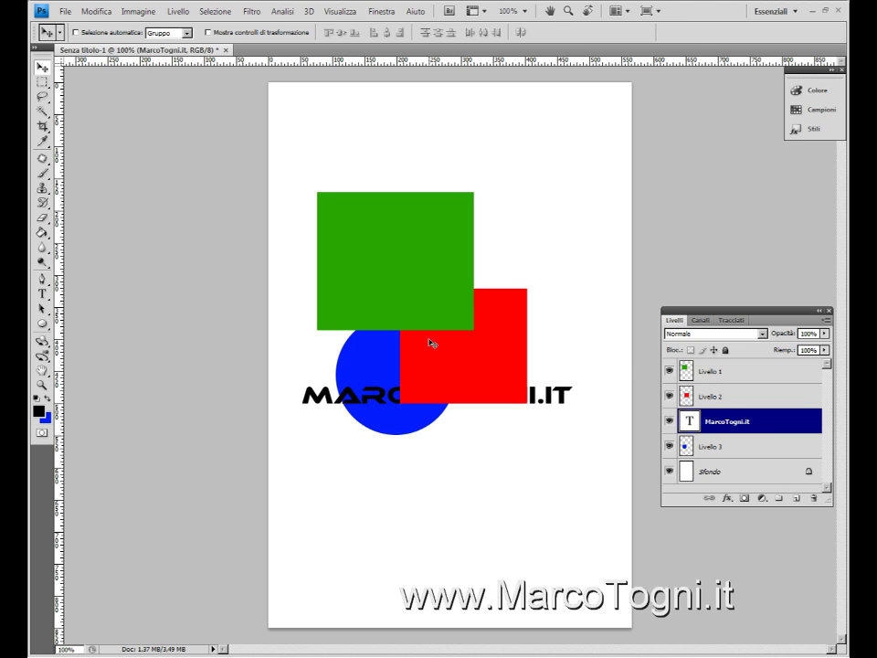
drag(767, 419, 757, 366)
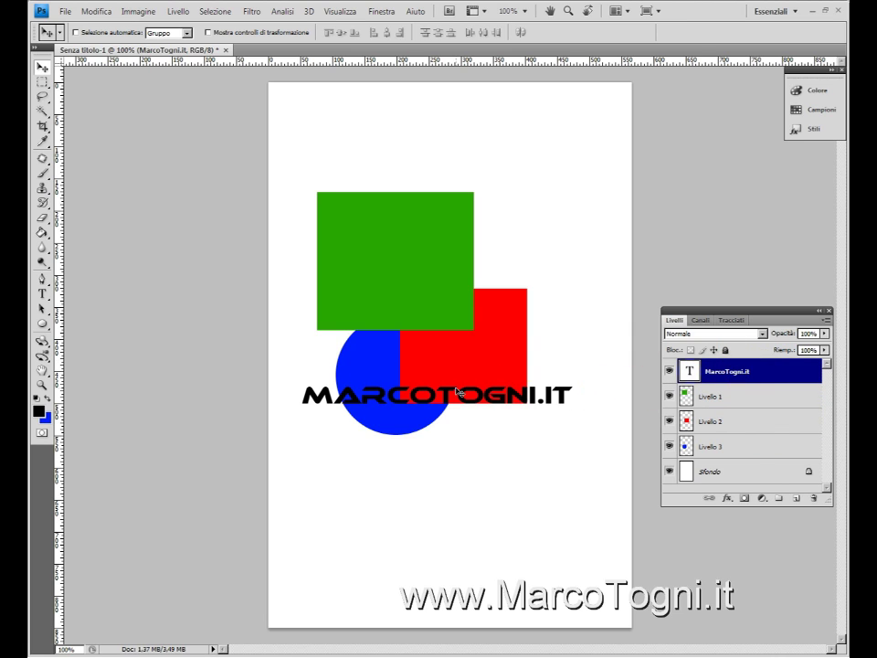
drag(458, 392, 456, 352)
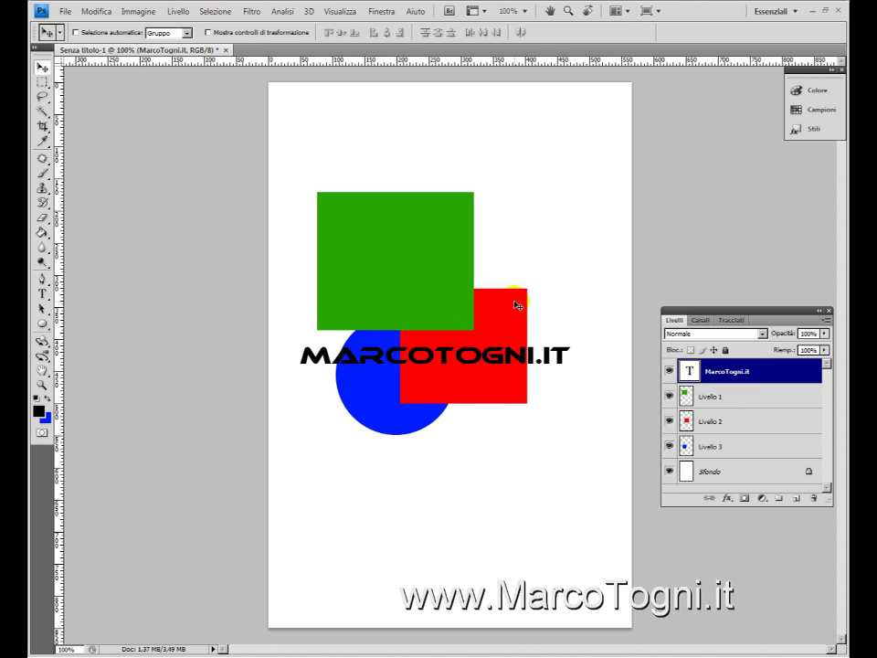
key(ctrl+t)
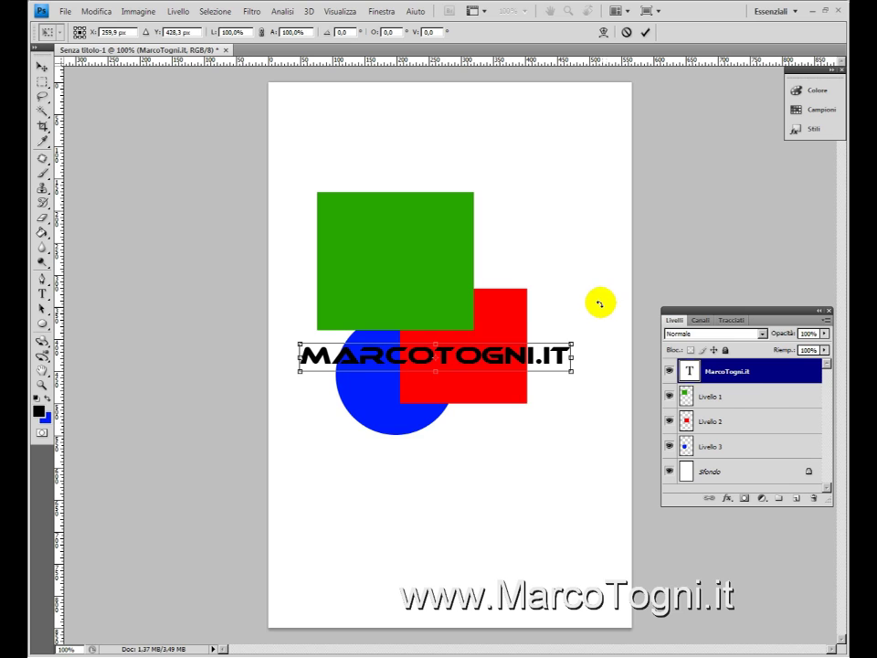
Step: Rotate the MARCOTOGNI.IT text to a steep diagonal and shift it up-left
mouse_move(598, 301)
mouse_down()
mouse_move(526, 241)
mouse_move(464, 239)
mouse_up()
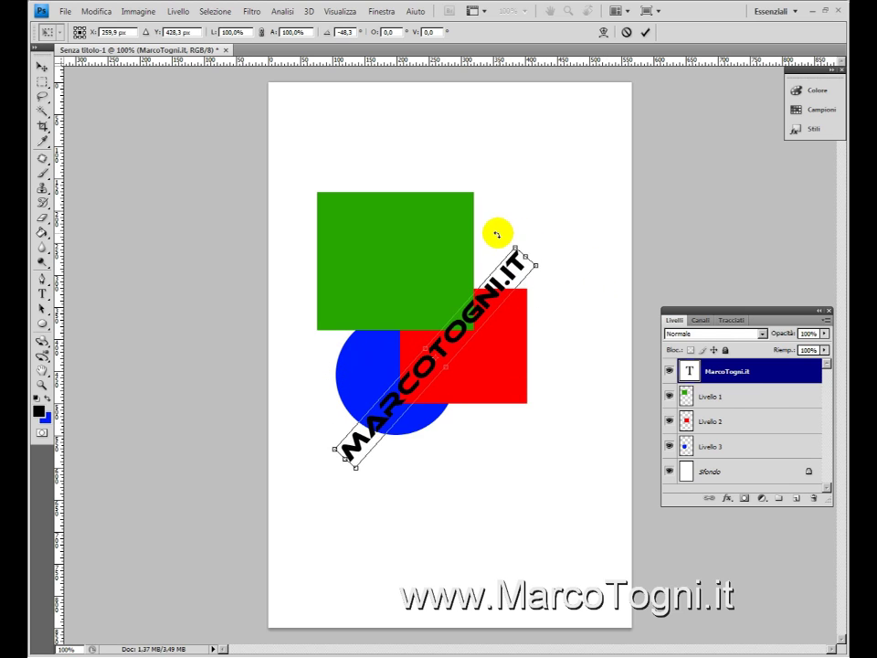
key(Return)
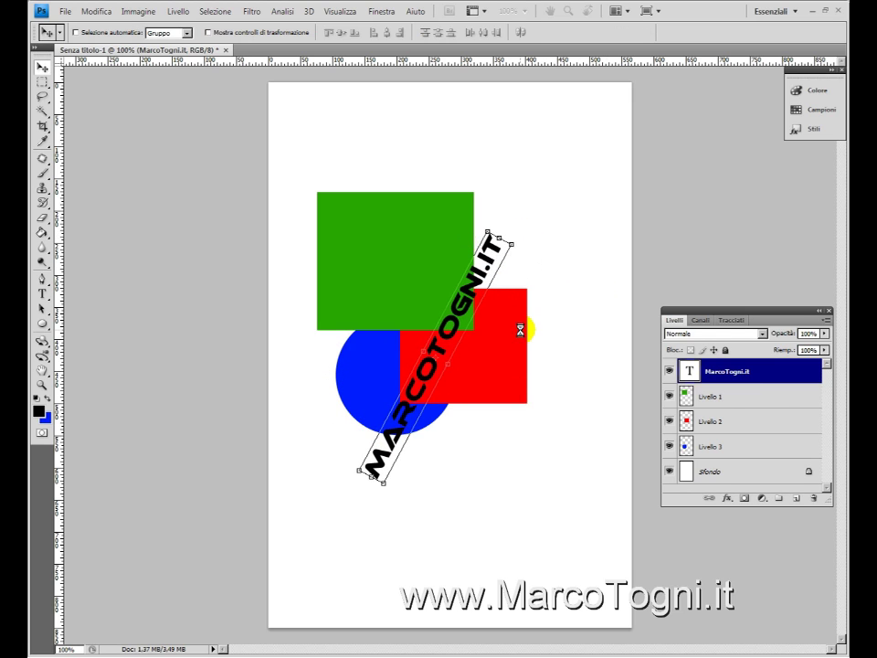
mouse_move(470, 332)
mouse_down()
mouse_move(451, 296)
mouse_move(460, 307)
mouse_up()
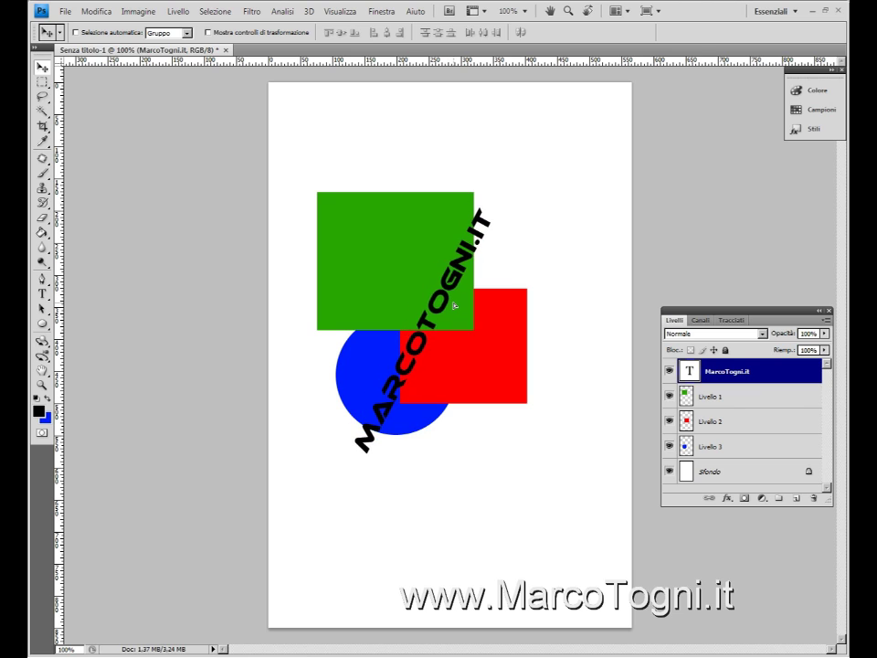
click(757, 403)
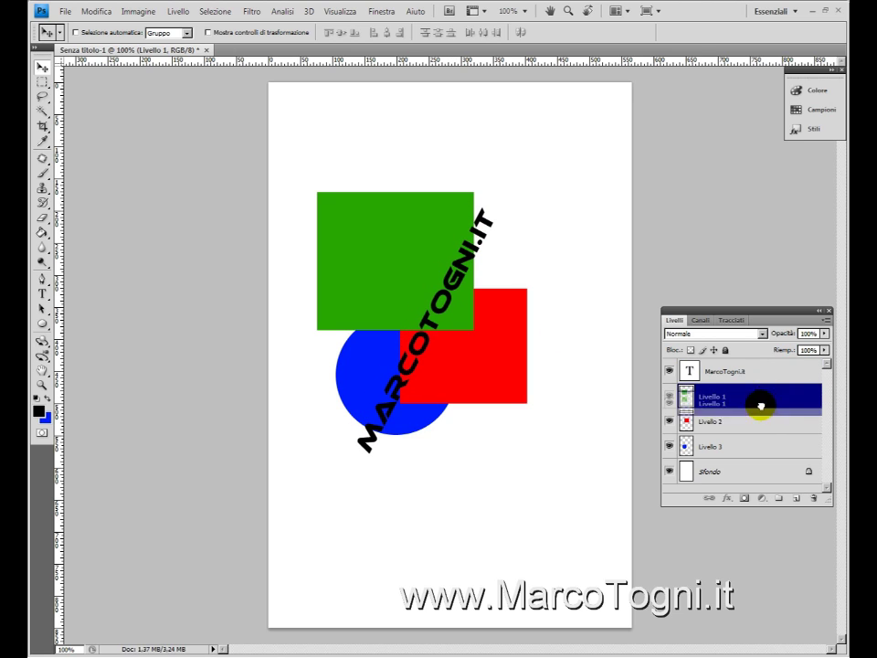
Step: Restack: Livello 1 below Livello 2, Livello 3 above them, text layer on top
mouse_move(757, 403)
mouse_down()
mouse_move(755, 454)
mouse_move(747, 391)
mouse_move(775, 408)
mouse_move(773, 454)
mouse_up()
click(738, 448)
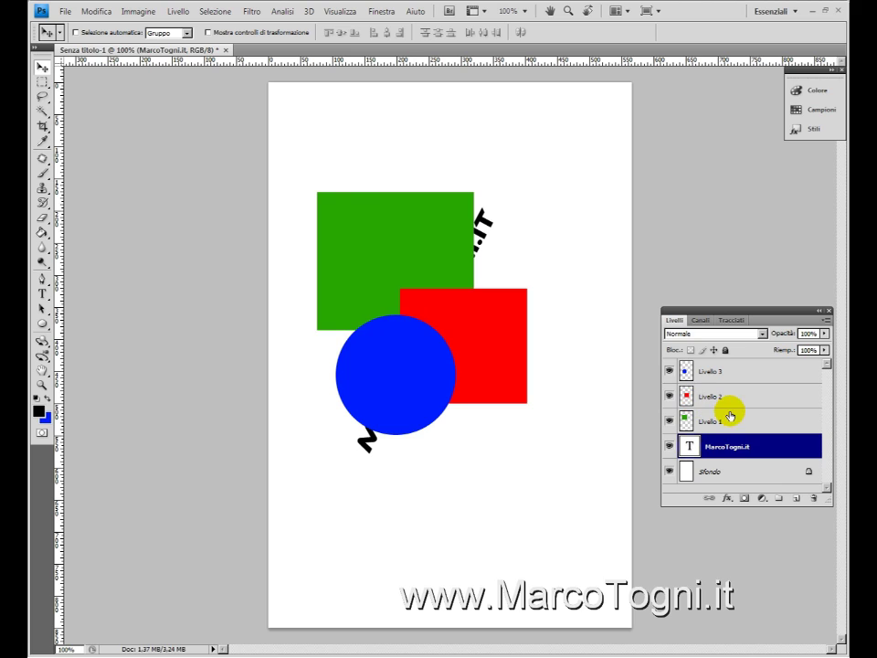
drag(747, 446, 742, 364)
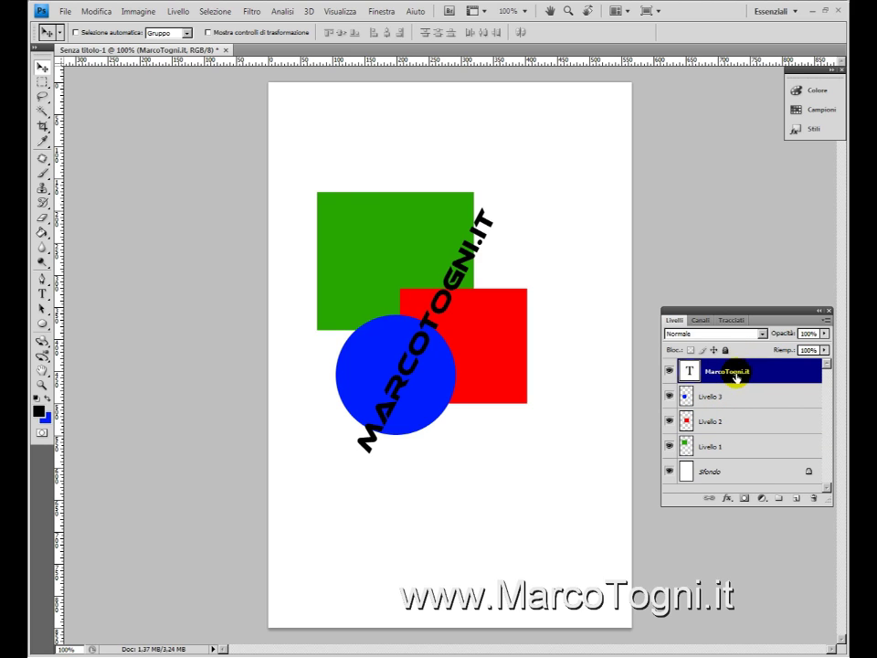